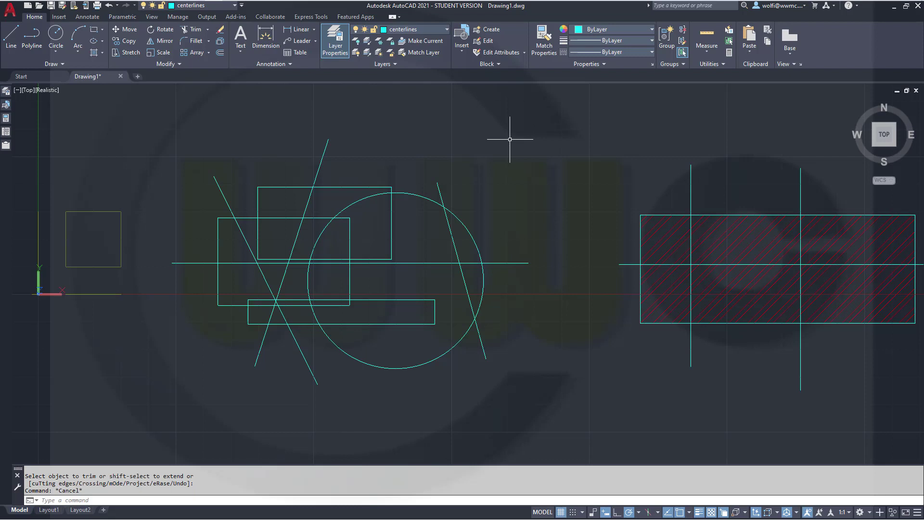
Quick Trim the upper rectangle's top edge right of the slanted line, and the slanted line's piece inside the circle.
{"action": "left_click", "coordinate": [193, 30]}
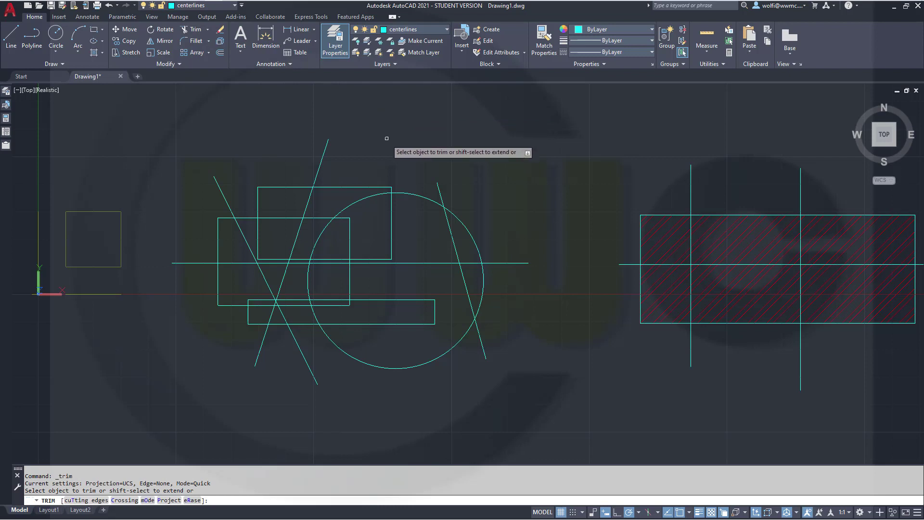
{"action": "left_click", "coordinate": [342, 187]}
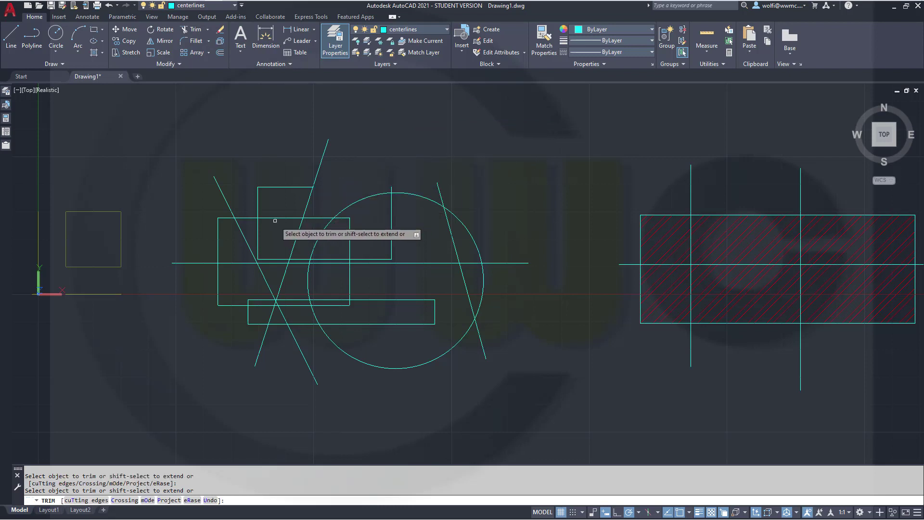
{"action": "left_click", "coordinate": [468, 293]}
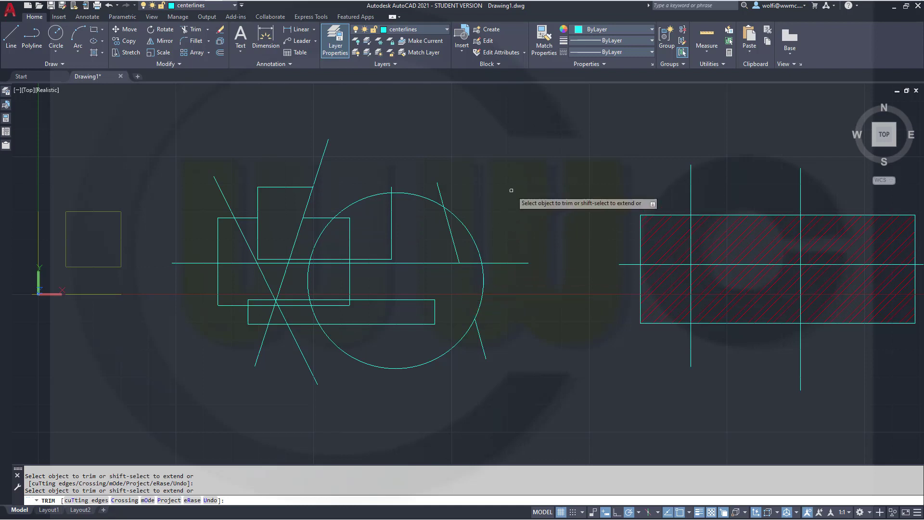
{"action": "left_click", "coordinate": [523, 150]}
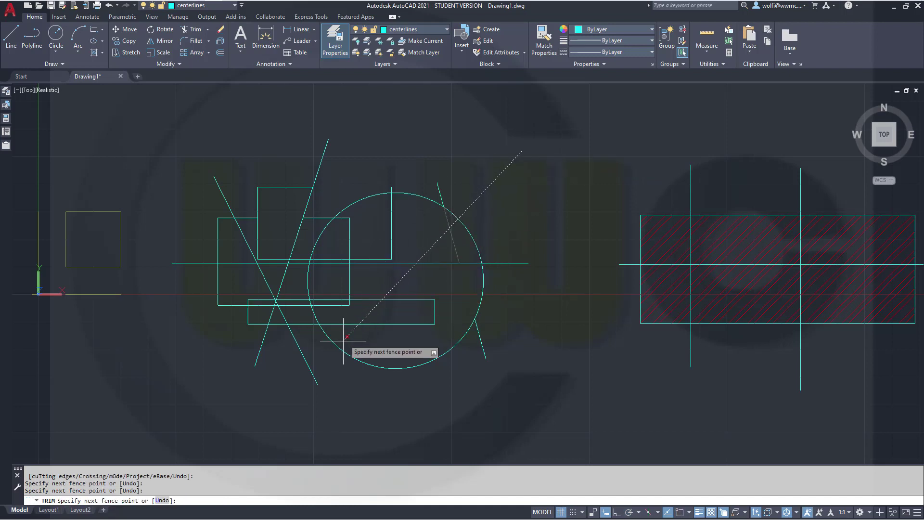
{"action": "left_click", "coordinate": [289, 368]}
{"action": "key", "text": "Return"}
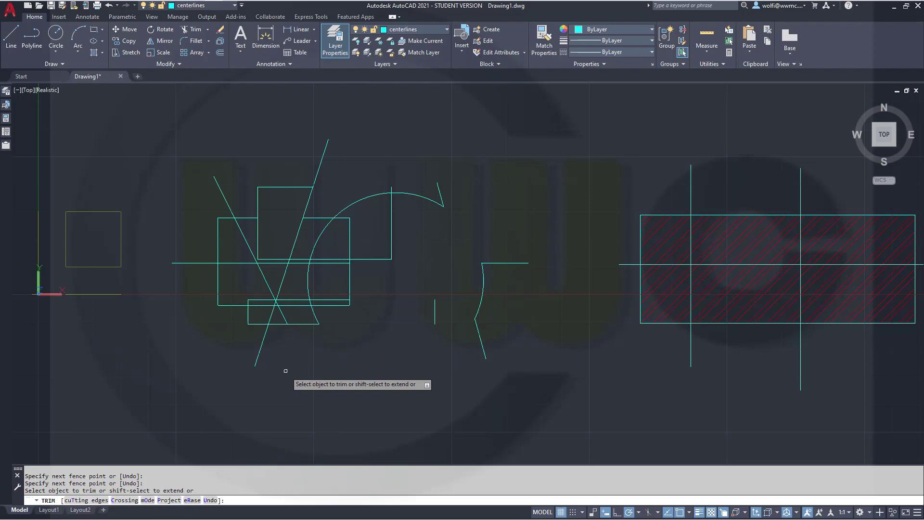
{"action": "right_click", "coordinate": [496, 135]}
{"action": "left_click", "coordinate": [528, 221]}
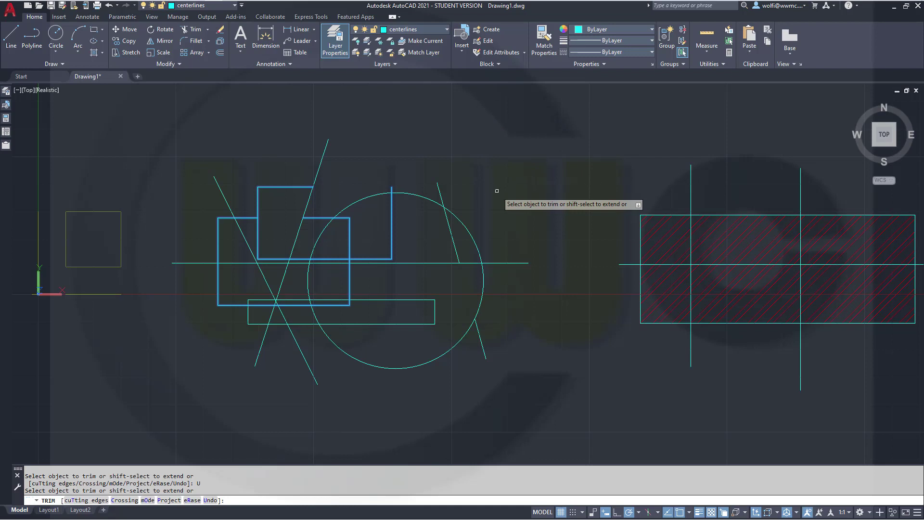
{"action": "mouse_move", "coordinate": [497, 191]}
{"action": "left_mouse_down"}
{"action": "mouse_move", "coordinate": [440, 222]}
{"action": "mouse_move", "coordinate": [399, 358]}
{"action": "mouse_move", "coordinate": [358, 365]}
{"action": "mouse_move", "coordinate": [281, 346]}
{"action": "mouse_move", "coordinate": [247, 326]}
{"action": "mouse_move", "coordinate": [227, 295]}
{"action": "mouse_move", "coordinate": [232, 270]}
{"action": "mouse_move", "coordinate": [275, 217]}
{"action": "mouse_move", "coordinate": [271, 127]}
{"action": "left_mouse_up"}
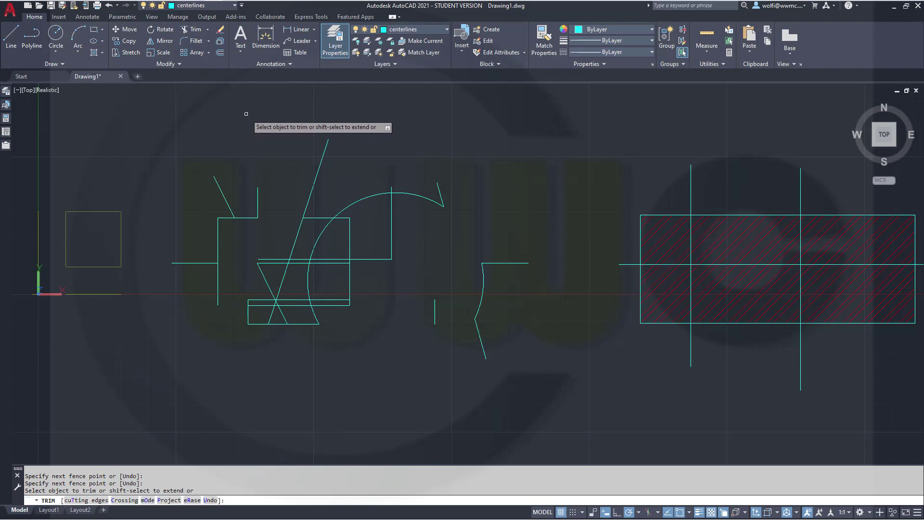
{"action": "right_click", "coordinate": [246, 114]}
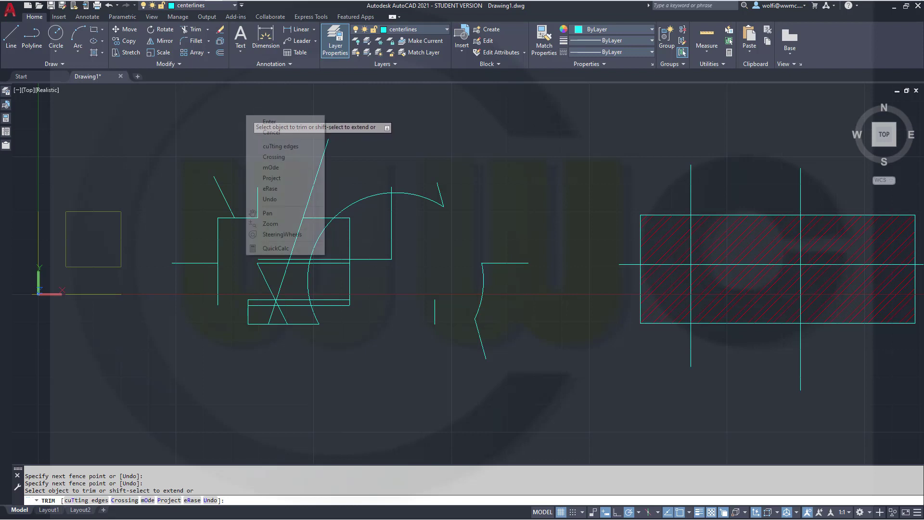
{"action": "left_click", "coordinate": [286, 200]}
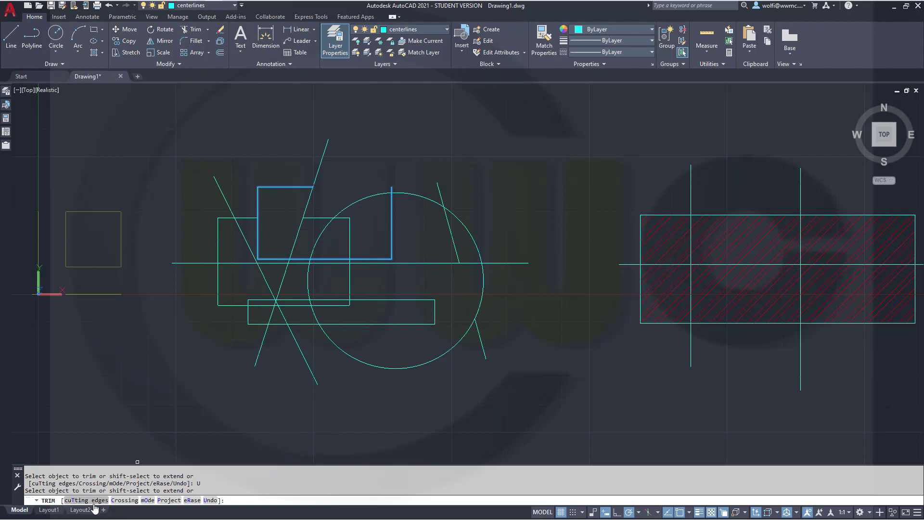
Use the cuTting edges option to select only the long horizontal line through the circle as the cutting edge.
{"action": "right_click", "coordinate": [503, 128]}
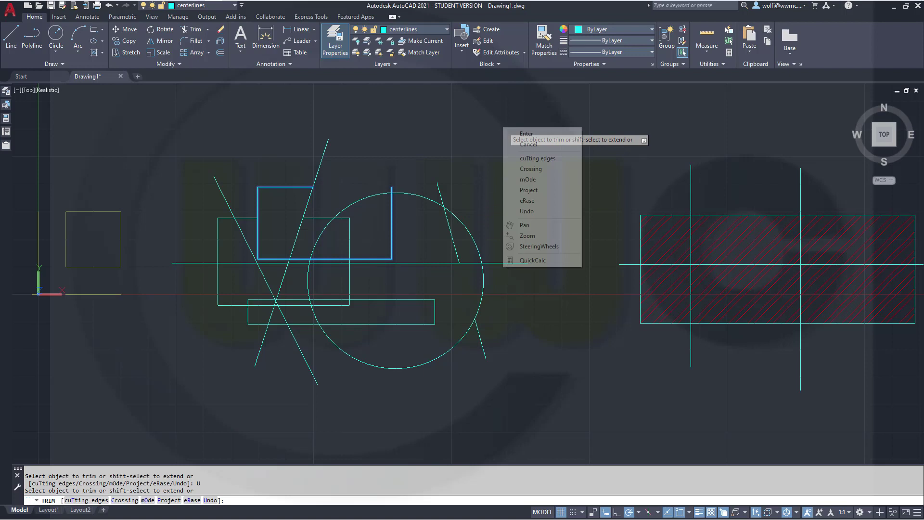
{"action": "left_click", "coordinate": [530, 158]}
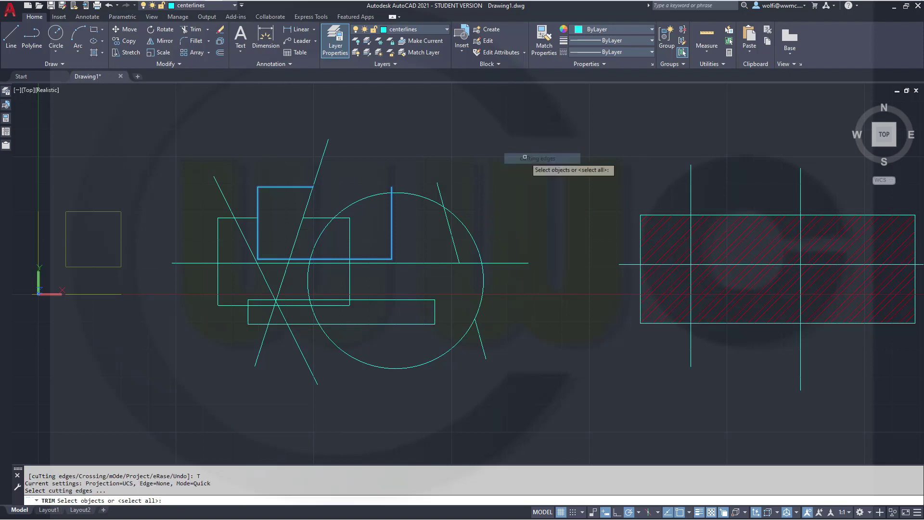
{"action": "left_click", "coordinate": [473, 262]}
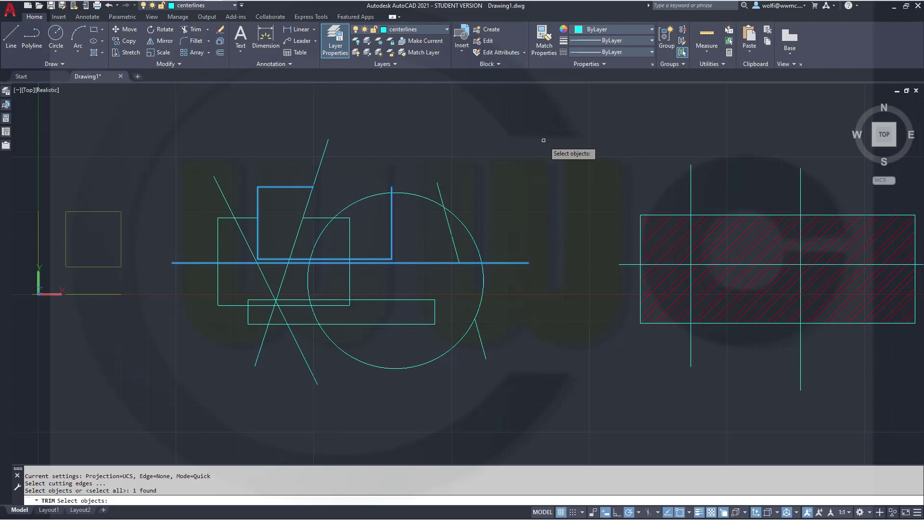
{"action": "key", "text": "Return"}
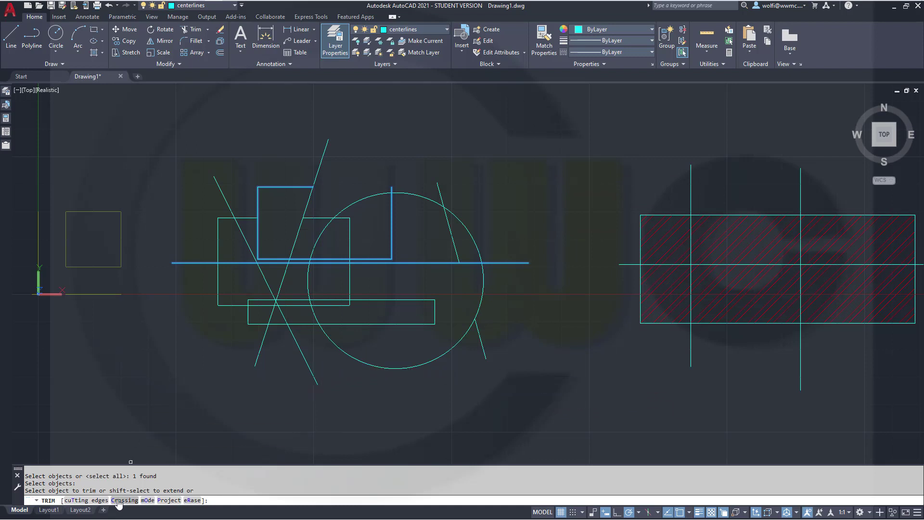
{"action": "right_click", "coordinate": [186, 404]}
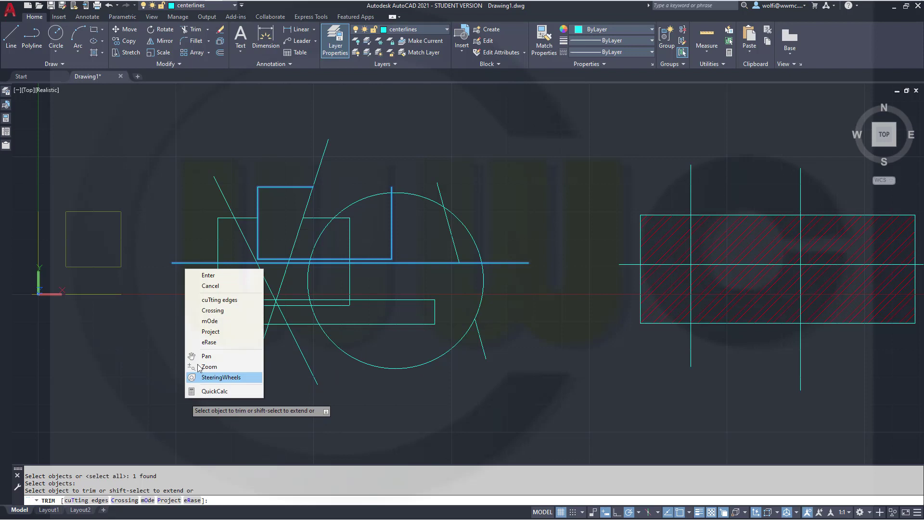
{"action": "left_click", "coordinate": [205, 314]}
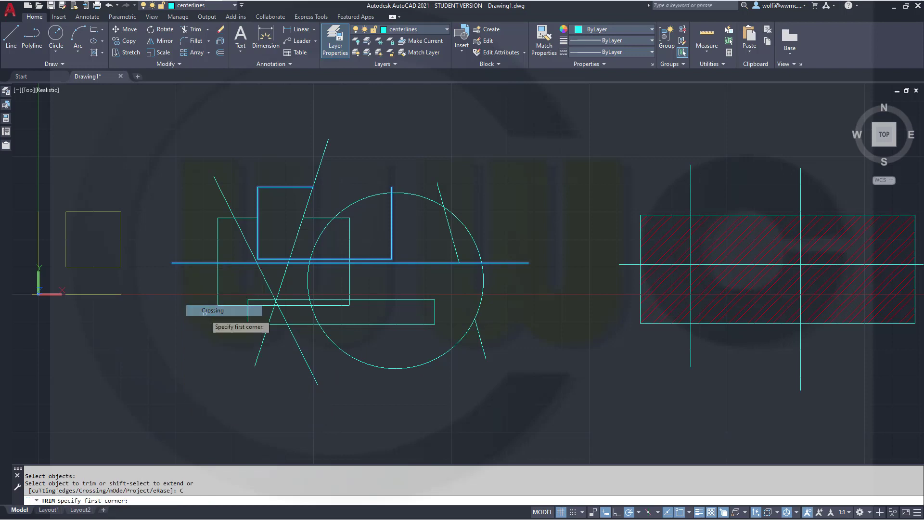
{"action": "left_click", "coordinate": [573, 407]}
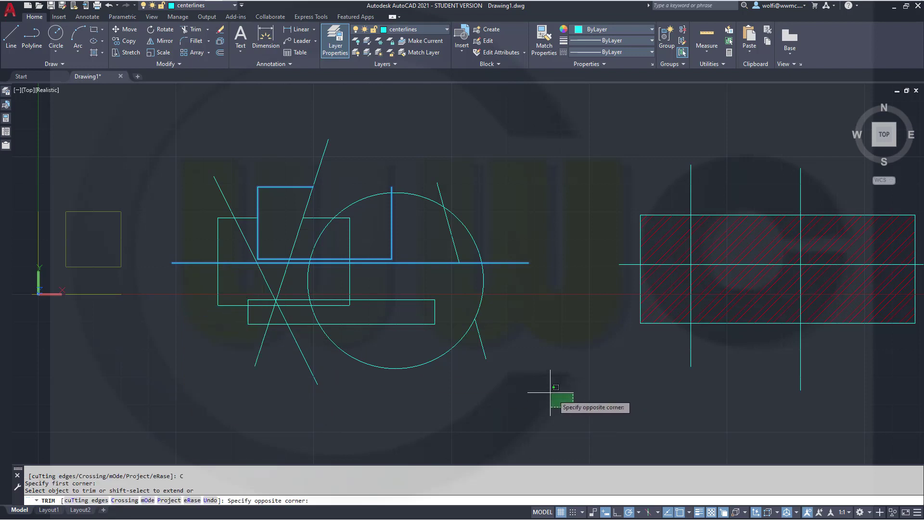
{"action": "left_click", "coordinate": [158, 272]}
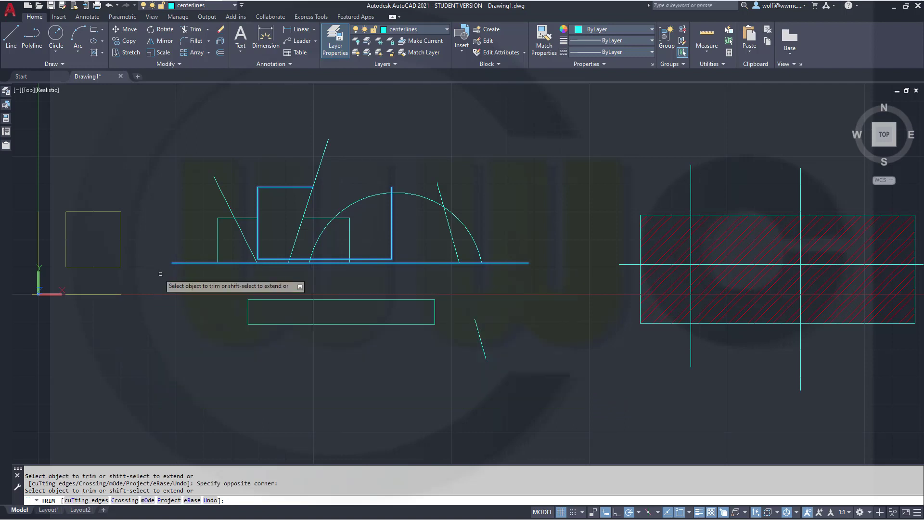
{"action": "right_click", "coordinate": [529, 157]}
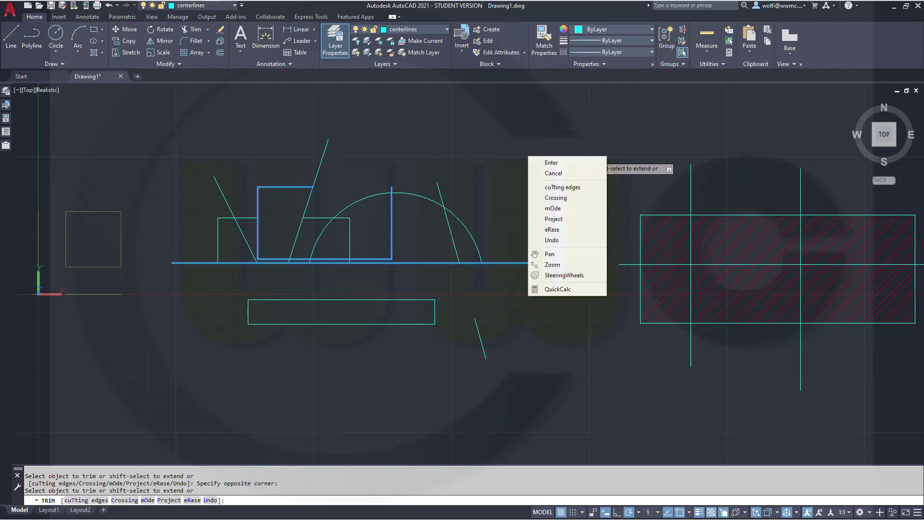
{"action": "left_click", "coordinate": [554, 239]}
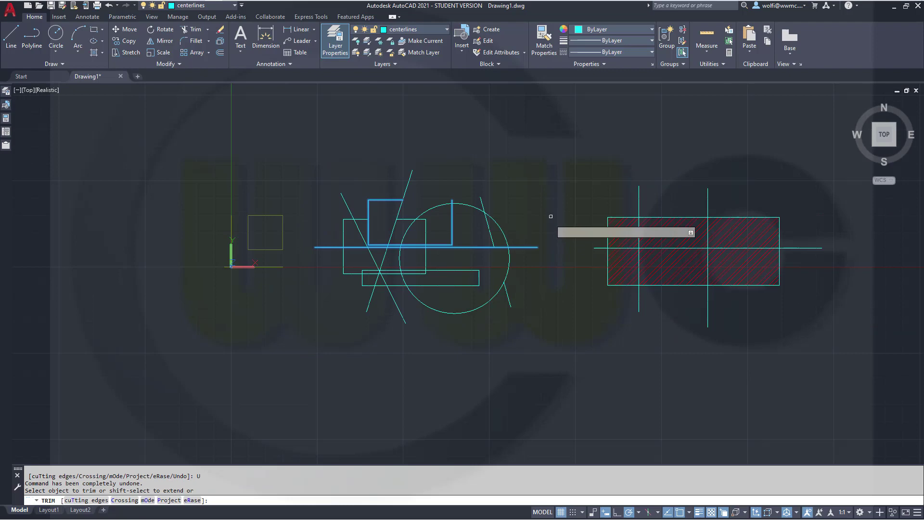
Zoom in on the hatched rectangle and restart the Trim command.
{"action": "scroll", "coordinate": [553, 221], "scroll_direction": "down", "scroll_amount": 3}
{"action": "middle_click_drag", "start_coordinate": [531, 203], "coordinate": [404, 195]}
{"action": "scroll", "coordinate": [427, 162], "scroll_direction": "up", "scroll_amount": 2}
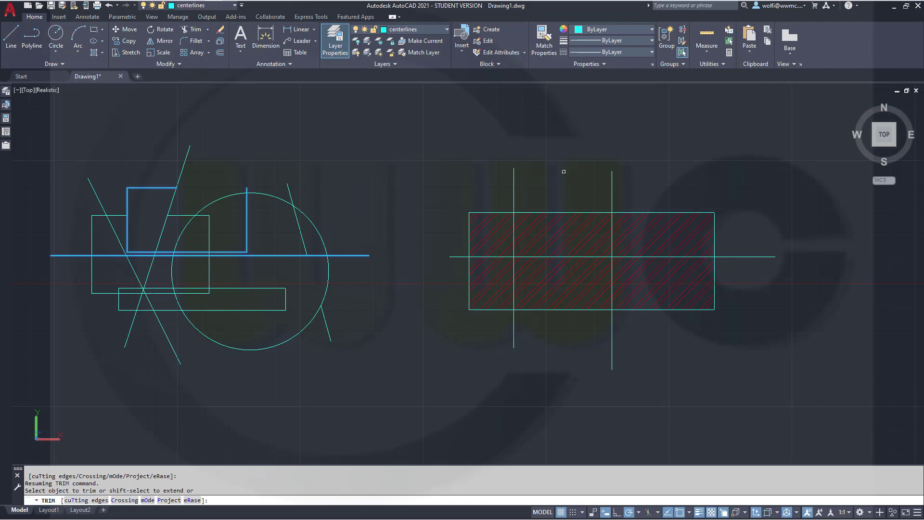
{"action": "scroll", "coordinate": [564, 171], "scroll_direction": "up", "scroll_amount": 2}
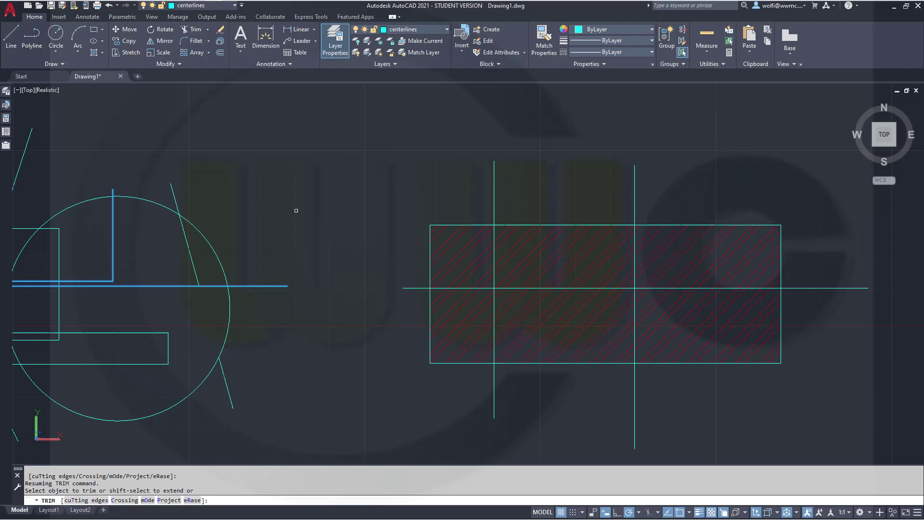
{"action": "key", "text": "Escape"}
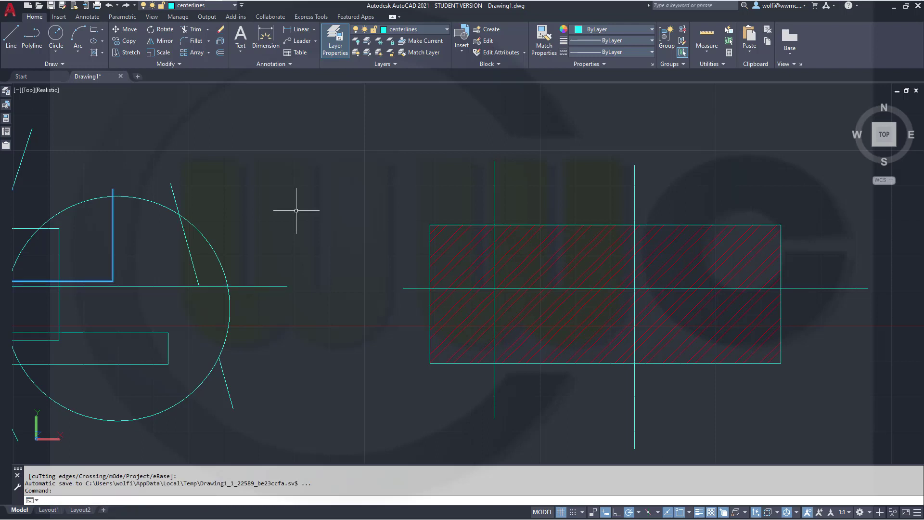
{"action": "key", "text": "Return"}
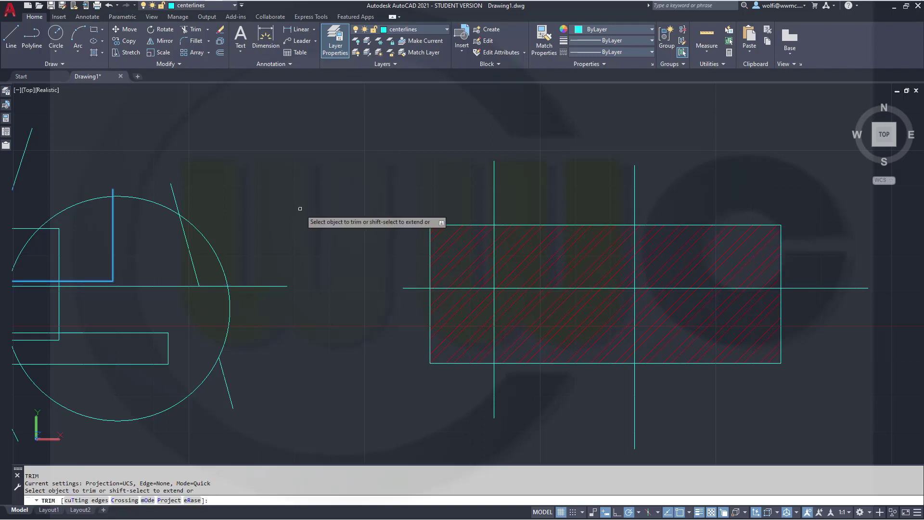
Trim both vertical centreline pieces inside the hatched rectangle, then end Trim.
{"action": "scroll", "coordinate": [491, 237], "scroll_direction": "up", "scroll_amount": 2}
{"action": "left_click", "coordinate": [495, 238]}
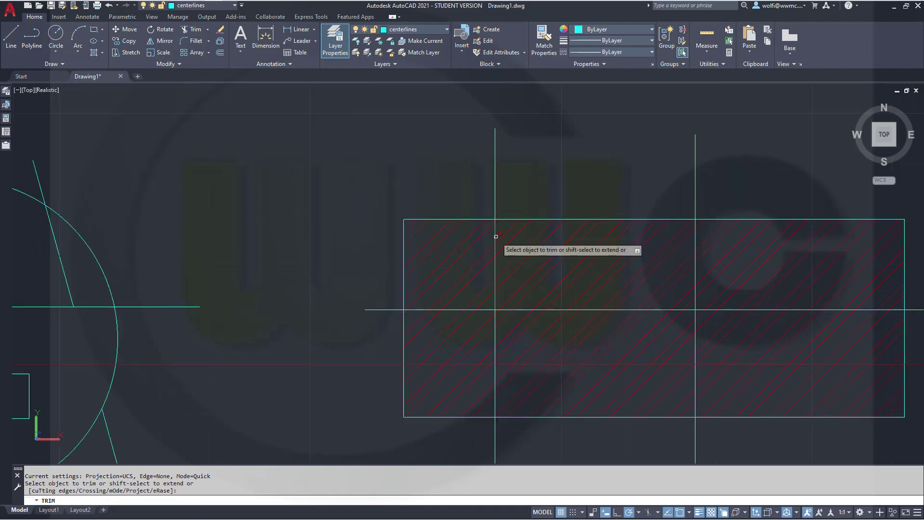
{"action": "left_click", "coordinate": [695, 379]}
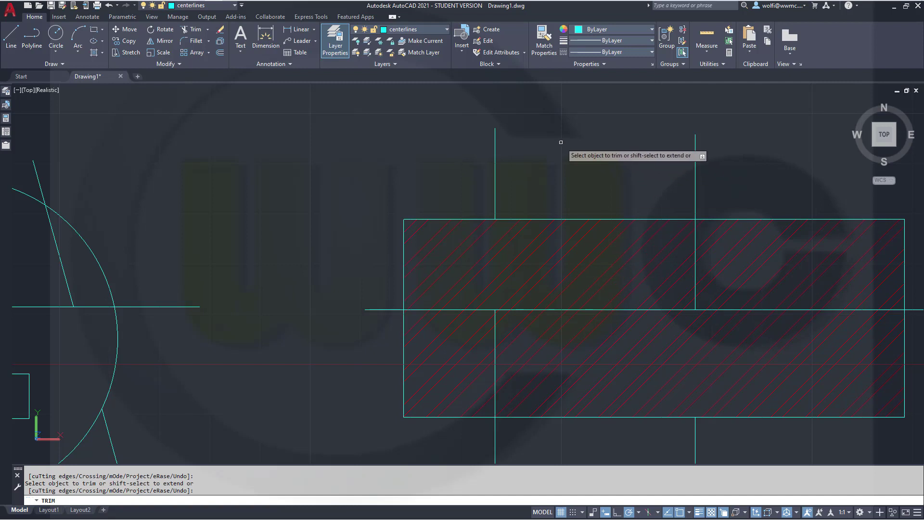
{"action": "key", "text": "Return"}
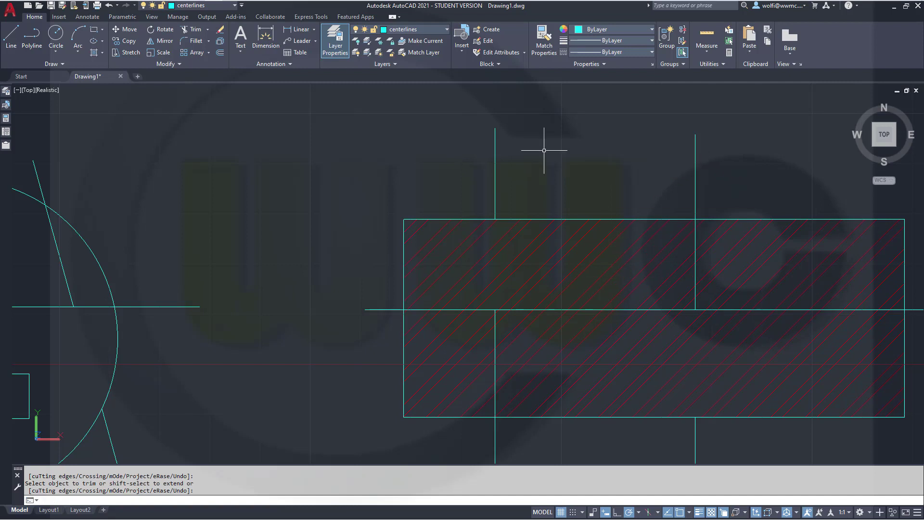
{"action": "scroll", "coordinate": [332, 140], "scroll_direction": "down", "scroll_amount": 3}
{"action": "scroll", "coordinate": [301, 146], "scroll_direction": "up", "scroll_amount": 1}
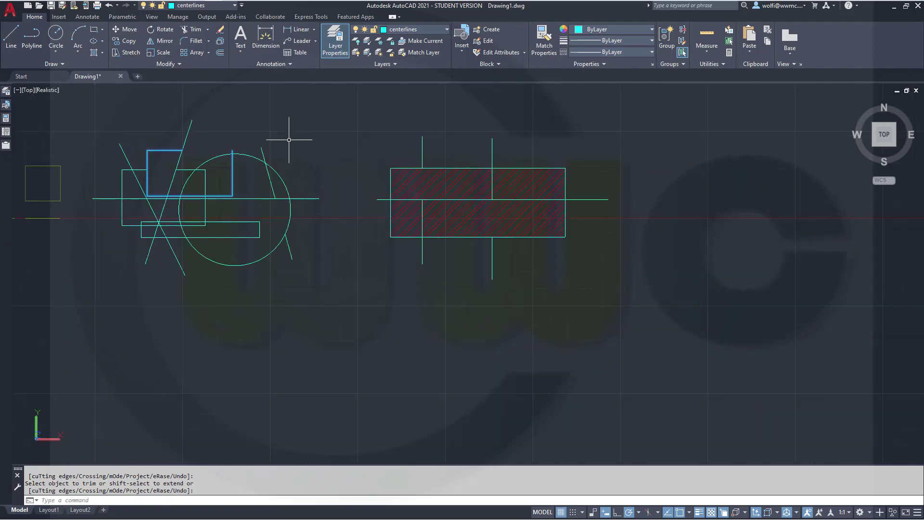
{"action": "mouse_move", "coordinate": [291, 143]}
{"action": "middle_mouse_down"}
{"action": "mouse_move", "coordinate": [423, 200]}
{"action": "mouse_move", "coordinate": [475, 192]}
{"action": "middle_mouse_up"}
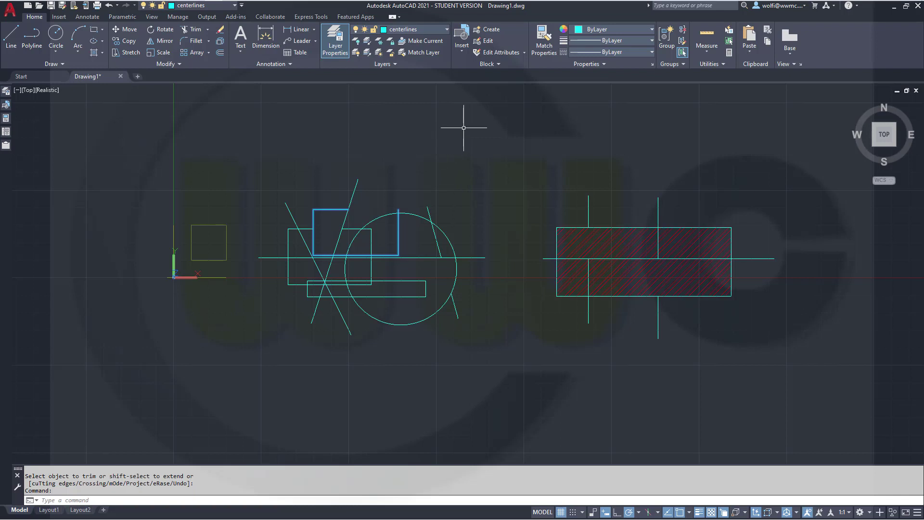
{"action": "type", "text": "tri"}
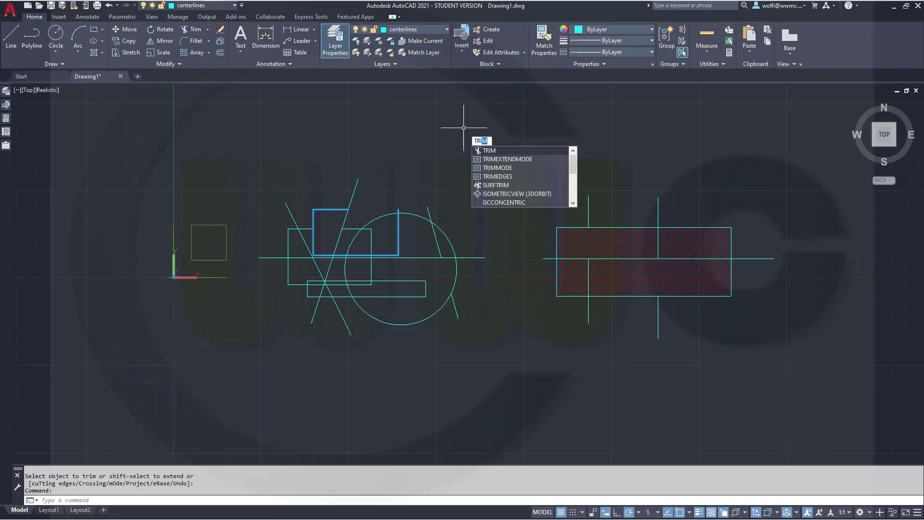
{"action": "type", "text": "m"}
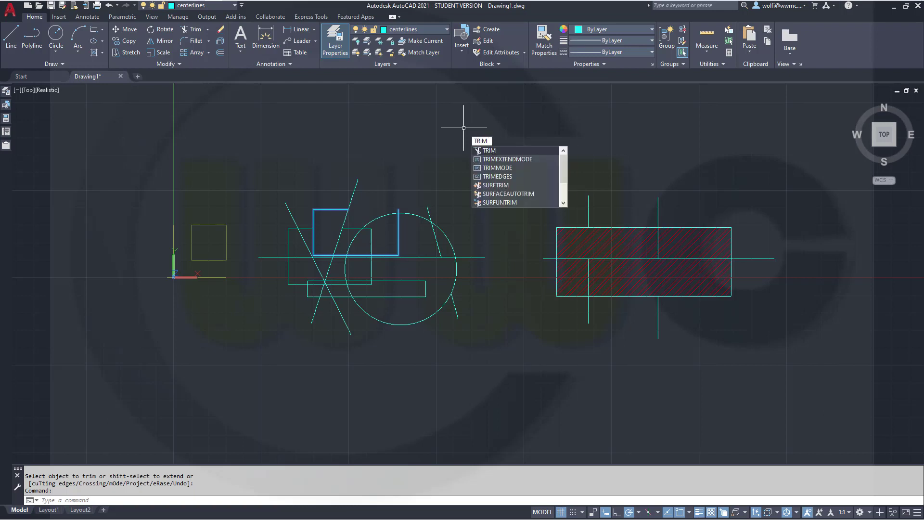
{"action": "key", "text": "Down"}
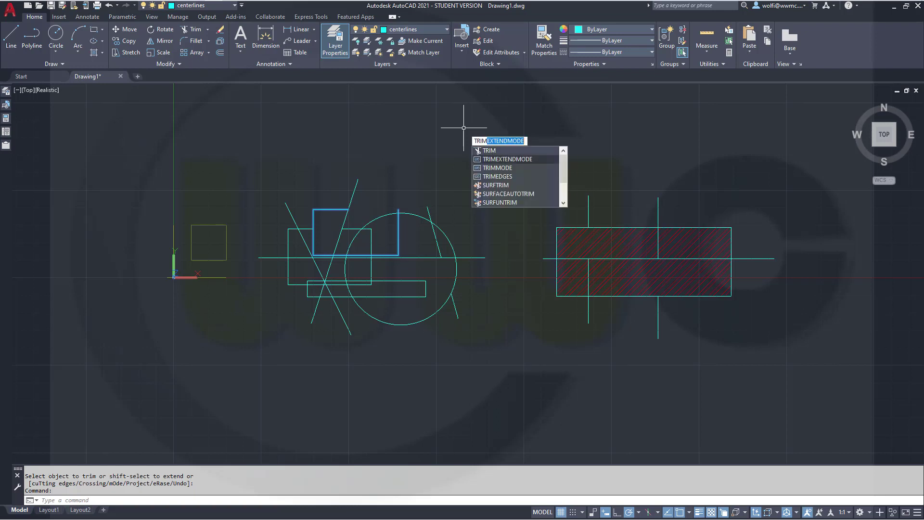
{"action": "key", "text": "Return"}
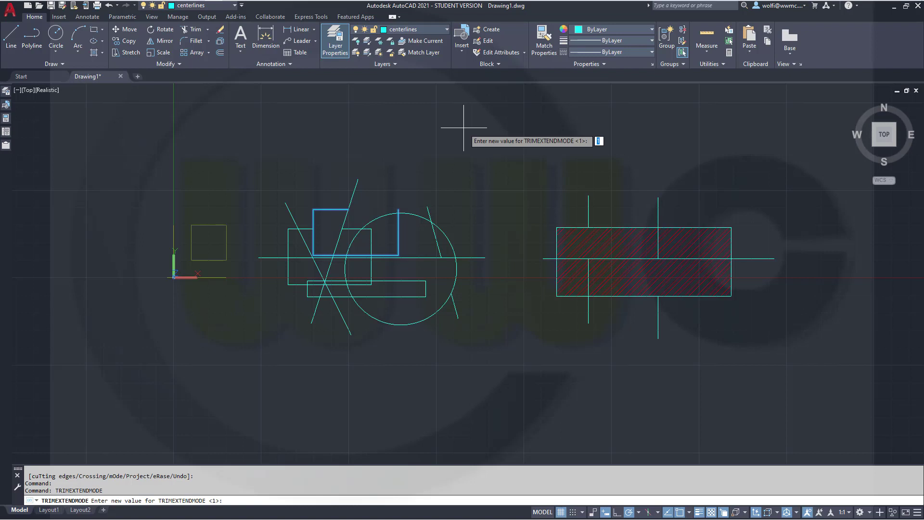
{"action": "key", "text": "Escape"}
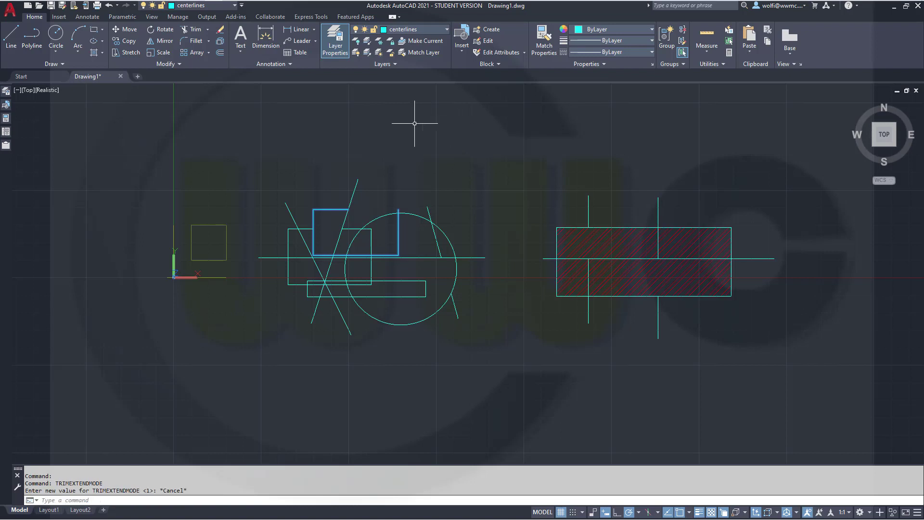
Change the Trim mode option from Quick to Standard and restart Trim so it asks for cutting edges.
{"action": "left_click", "coordinate": [193, 29]}
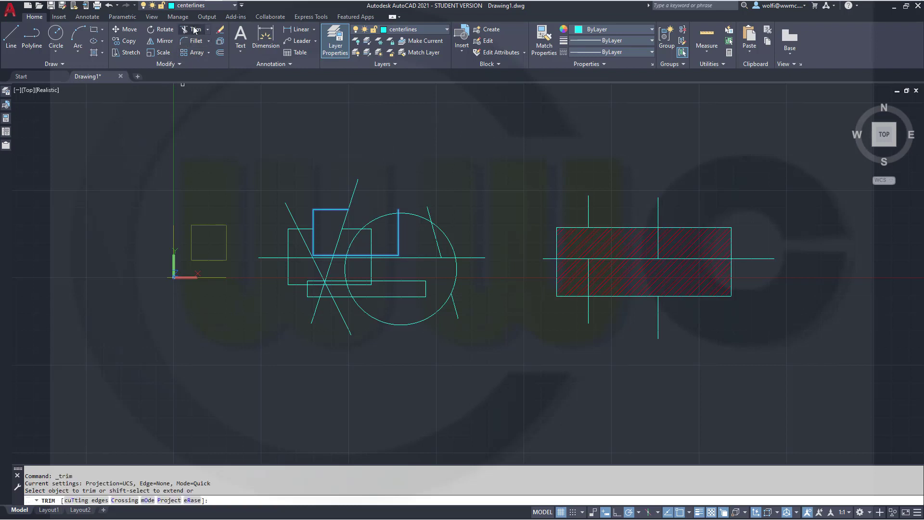
{"action": "right_click", "coordinate": [454, 128]}
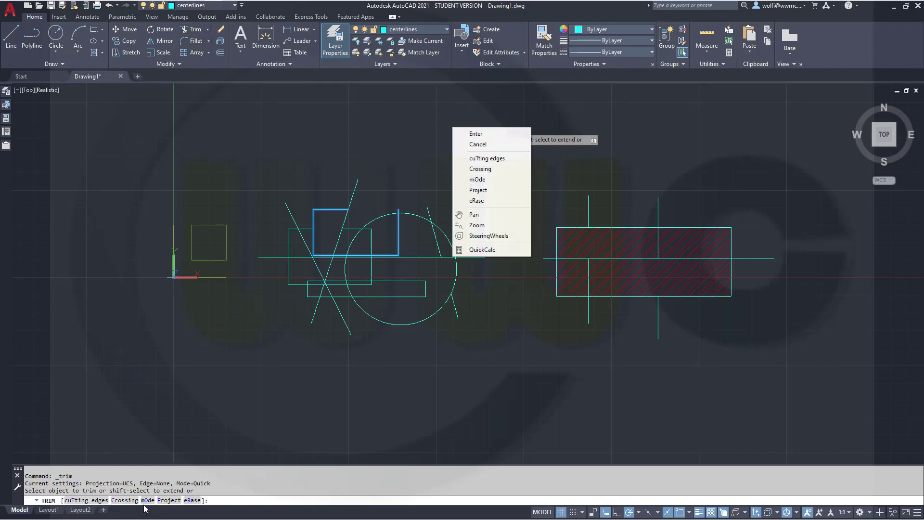
{"action": "left_click", "coordinate": [484, 178]}
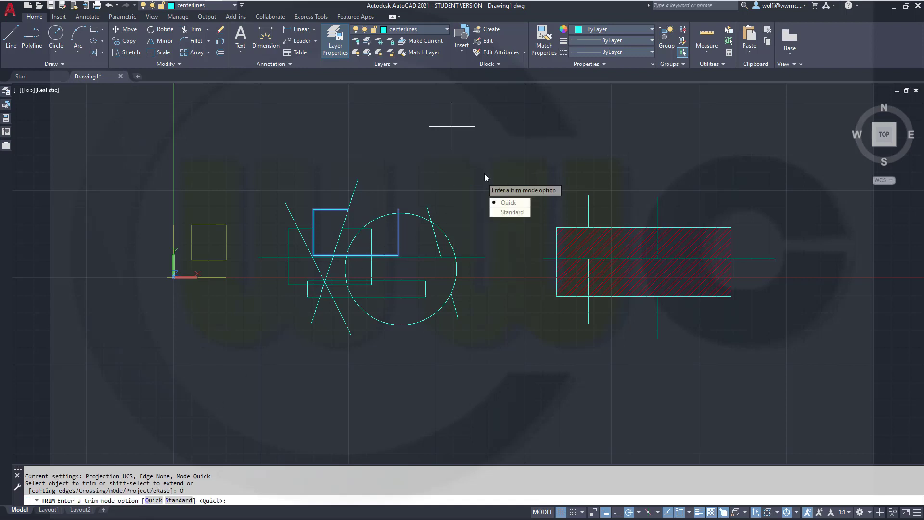
{"action": "left_click", "coordinate": [506, 213]}
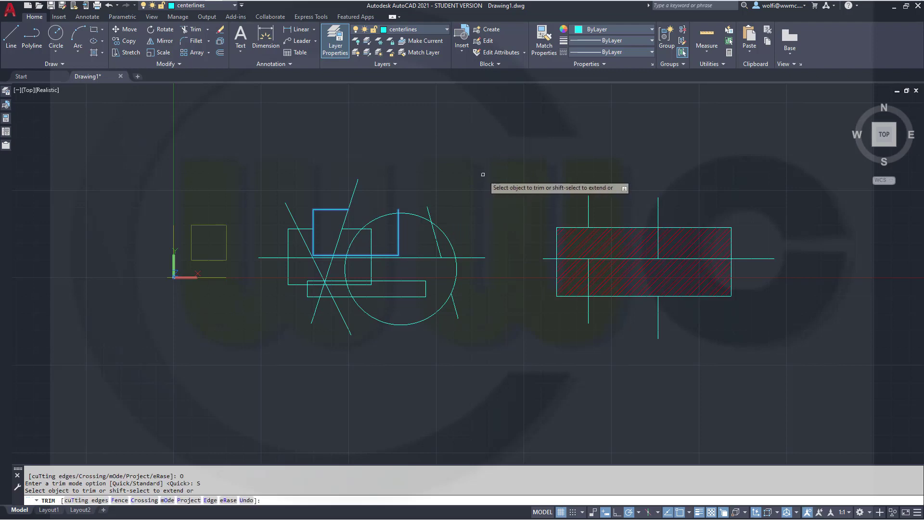
{"action": "key", "text": "Escape"}
{"action": "key", "text": "space"}
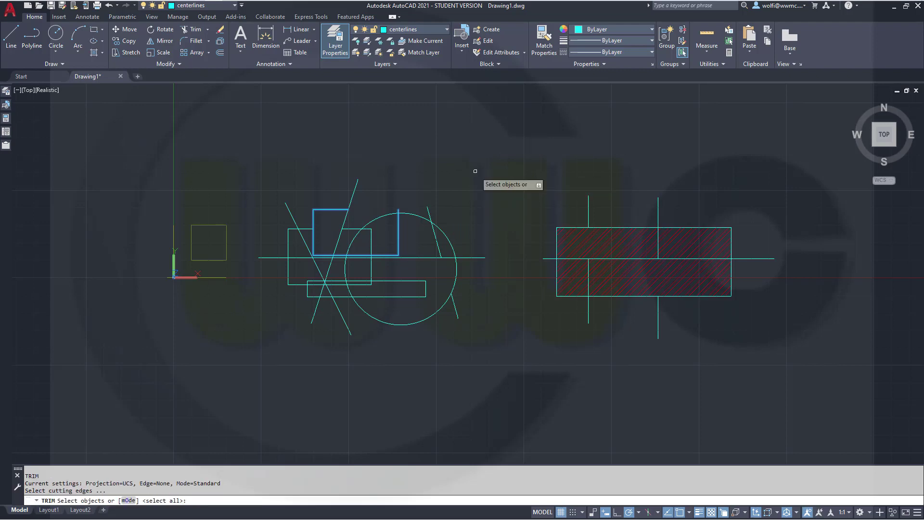
Accept all objects as cutting edges and trim three centreline pieces between the hatch lines.
{"action": "scroll", "coordinate": [675, 305], "scroll_direction": "up", "scroll_amount": 6}
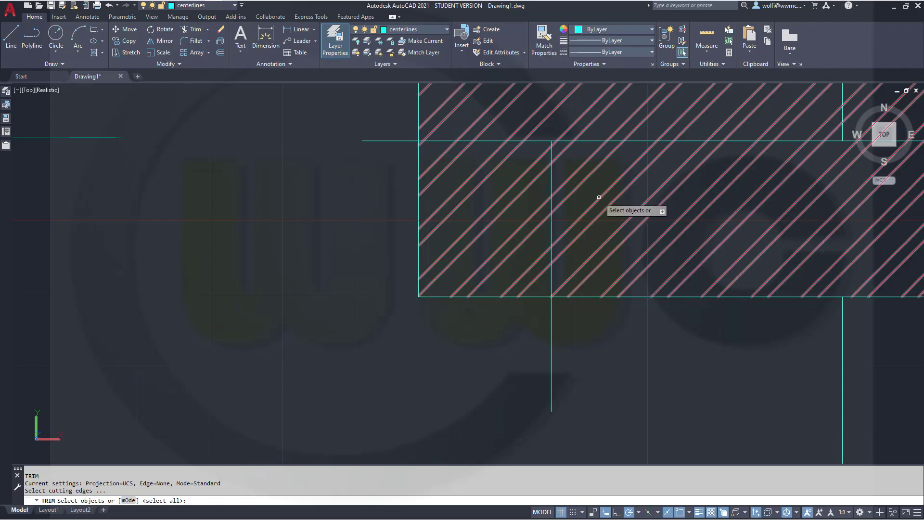
{"action": "right_click", "coordinate": [240, 200]}
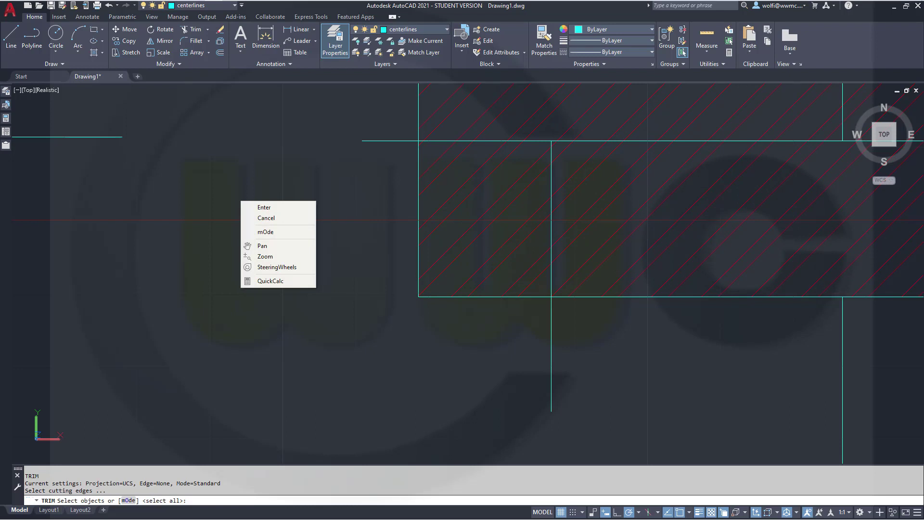
{"action": "left_click", "coordinate": [255, 207]}
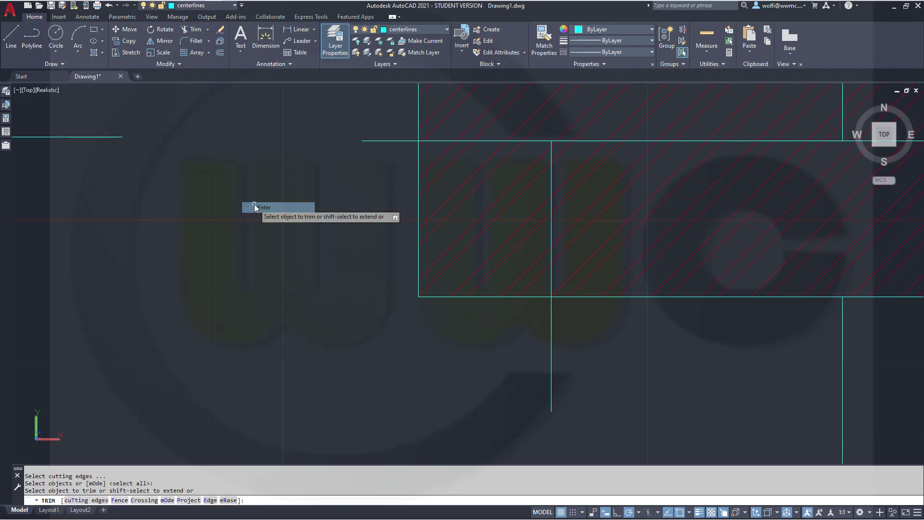
{"action": "left_click", "coordinate": [551, 174]}
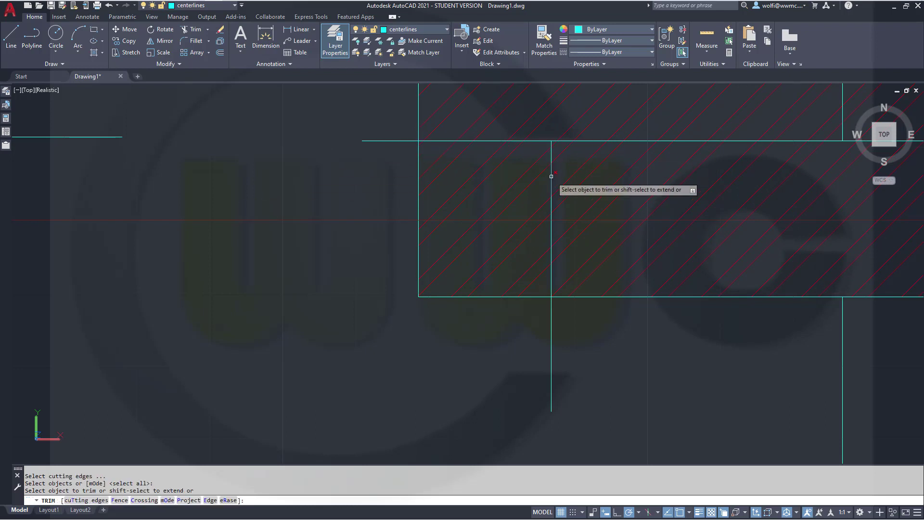
{"action": "left_click", "coordinate": [551, 227]}
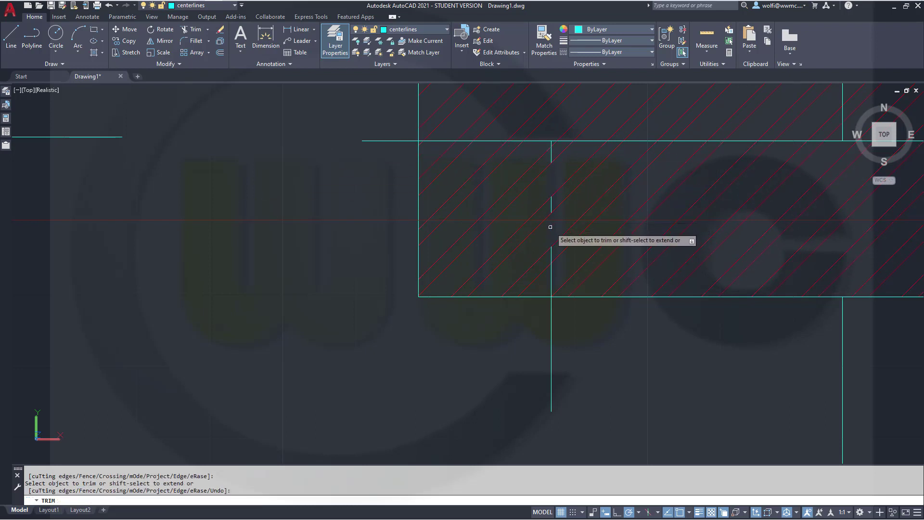
{"action": "left_click", "coordinate": [552, 277]}
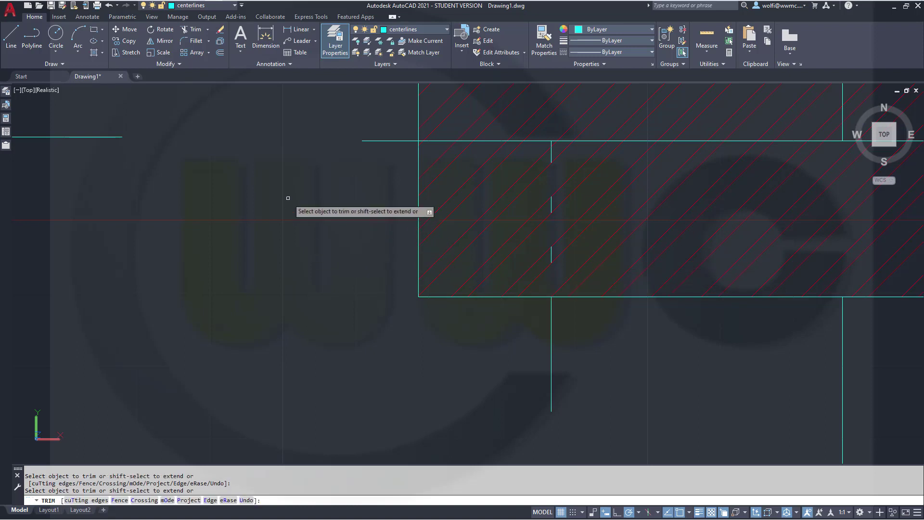
Switch the Trim mode option back to Quick, zoom out to the whole drawing, and exit Trim.
{"action": "right_click", "coordinate": [252, 218]}
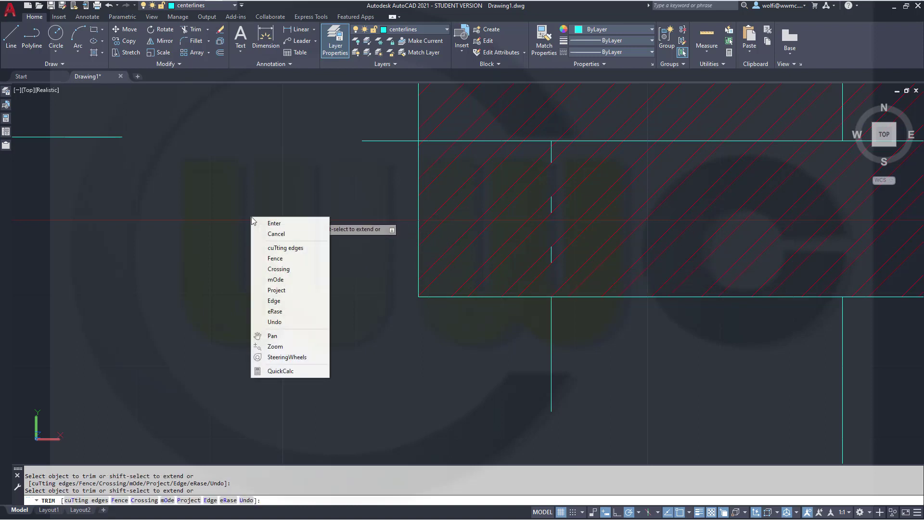
{"action": "left_click", "coordinate": [288, 279]}
{"action": "key", "text": "Down"}
{"action": "key", "text": "Return"}
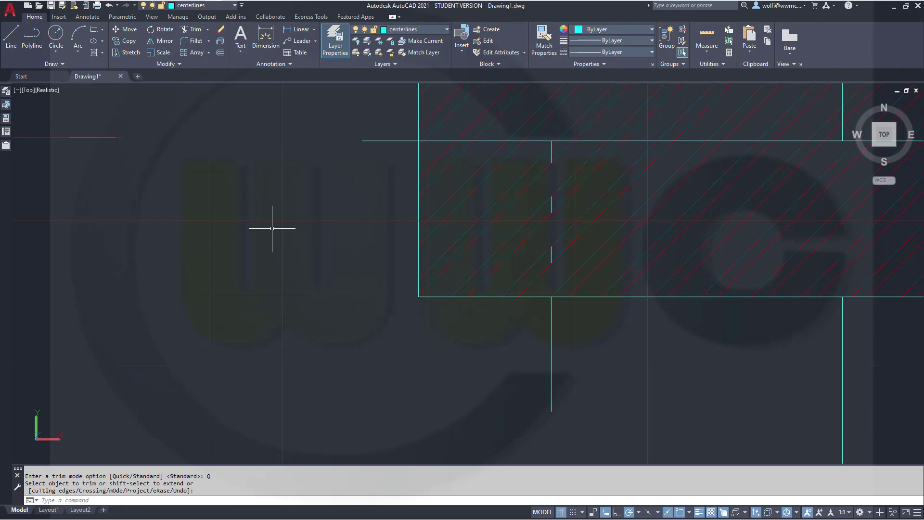
{"action": "scroll", "coordinate": [272, 227], "scroll_direction": "down", "scroll_amount": 4}
{"action": "mouse_move", "coordinate": [268, 215]}
{"action": "middle_mouse_down"}
{"action": "mouse_move", "coordinate": [390, 256]}
{"action": "mouse_move", "coordinate": [540, 281]}
{"action": "mouse_move", "coordinate": [508, 243]}
{"action": "middle_mouse_up"}
{"action": "key", "text": "Escape"}
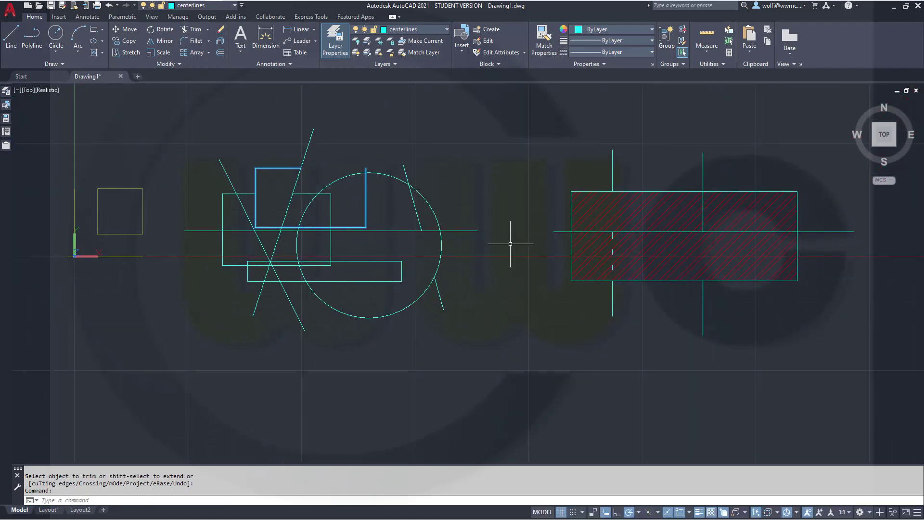